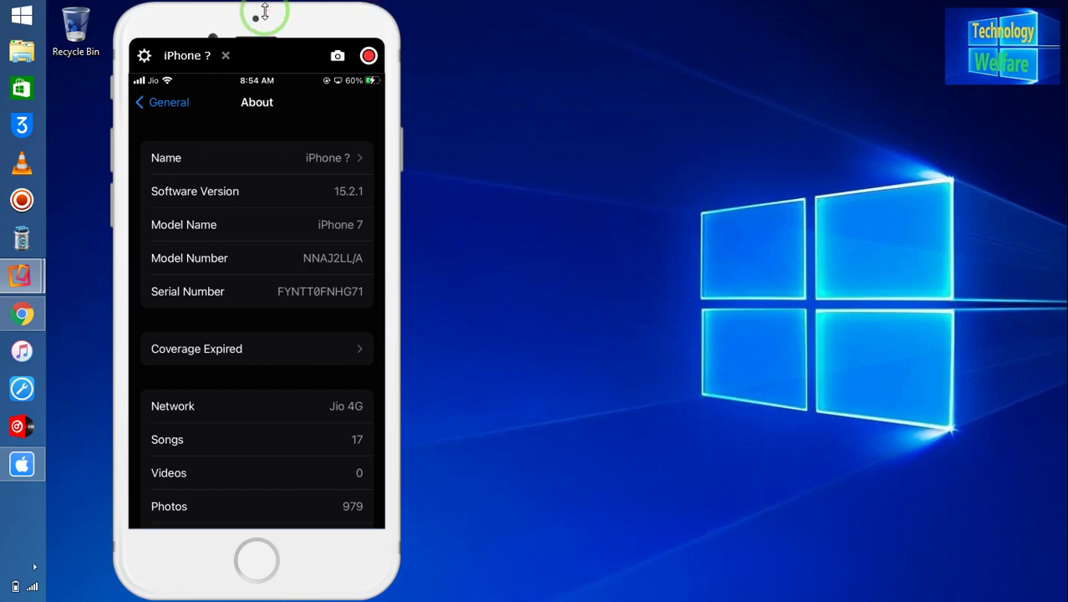
# Shrink the mirrored iPhone 7 About window and park it at the desktop's right edge
pyautogui.moveTo(264, 10); pyautogui.dragTo(240, 246)
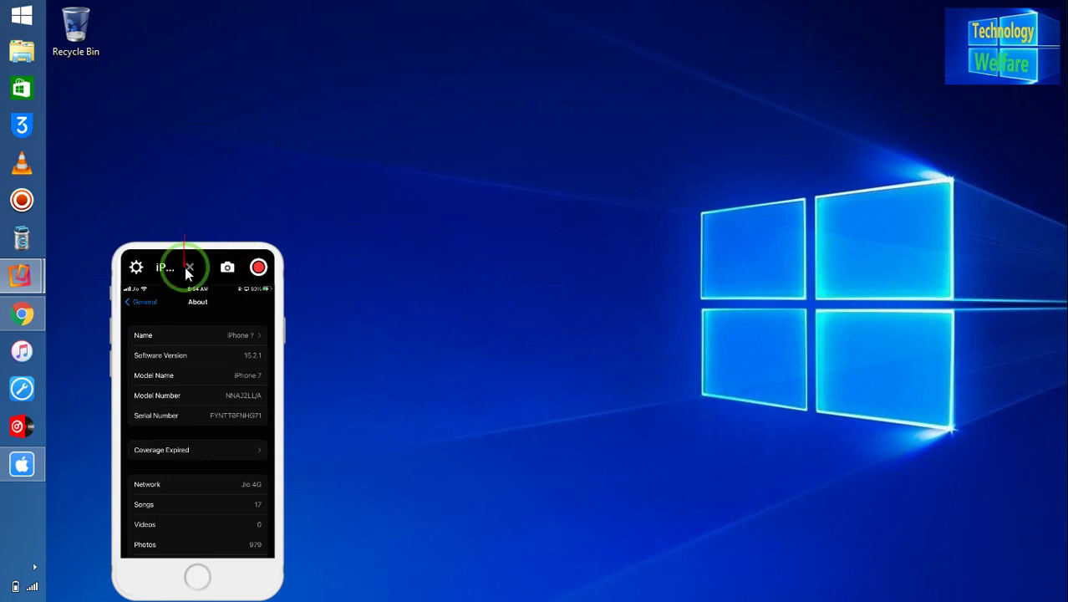
pyautogui.moveTo(166, 251)
pyautogui.mouseDown()
pyautogui.moveTo(699, 124)
pyautogui.moveTo(952, 222)
pyautogui.mouseUp()
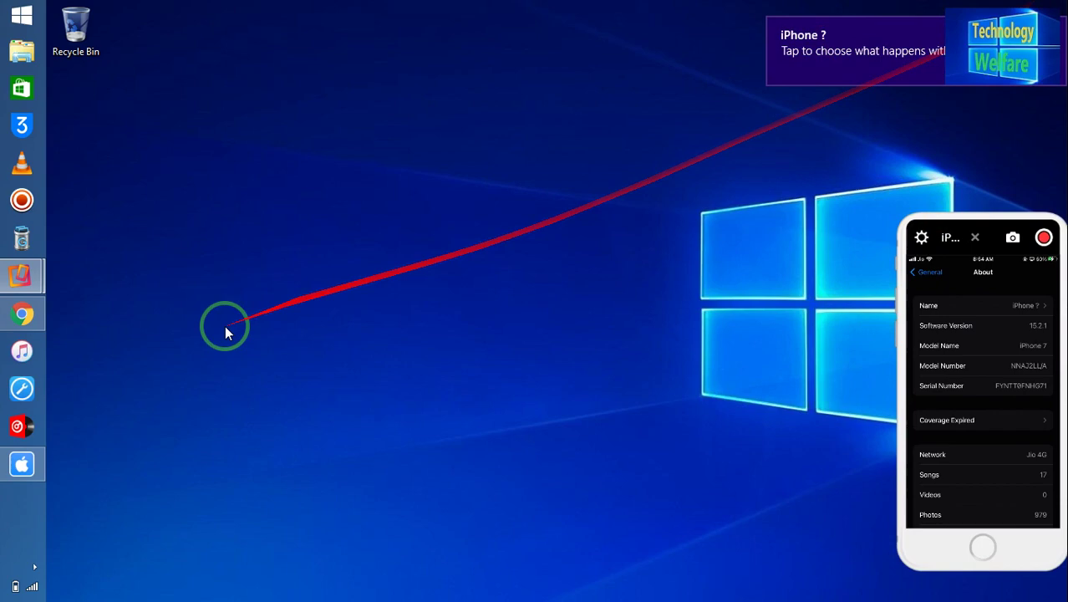
# Launch iOS System Recovery, lower its window slightly, and dismiss the iPhone notification
pyautogui.click(22, 464)
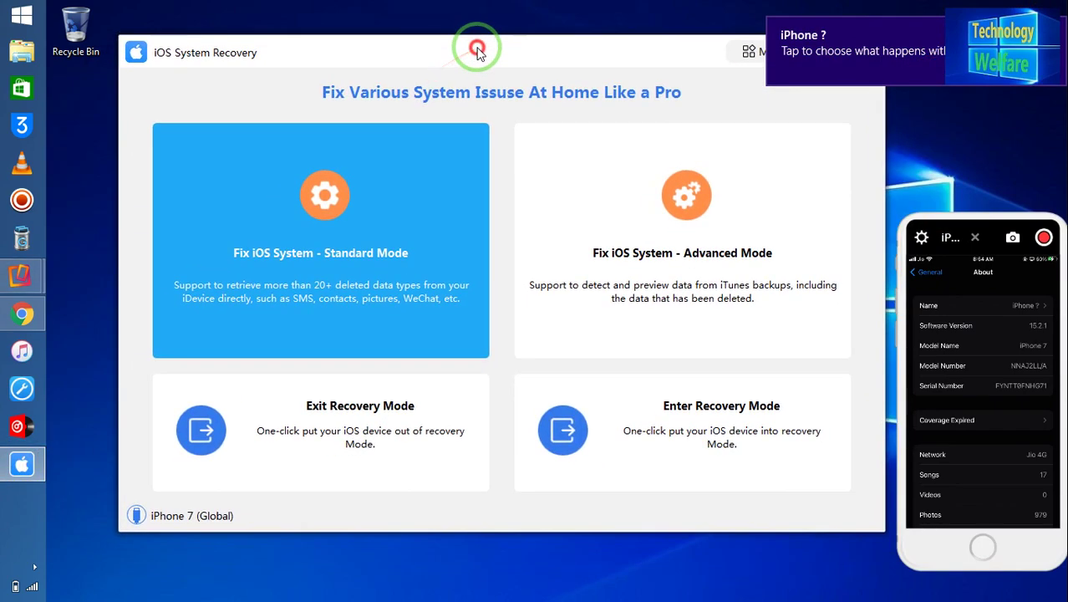
pyautogui.moveTo(478, 52); pyautogui.dragTo(478, 57)
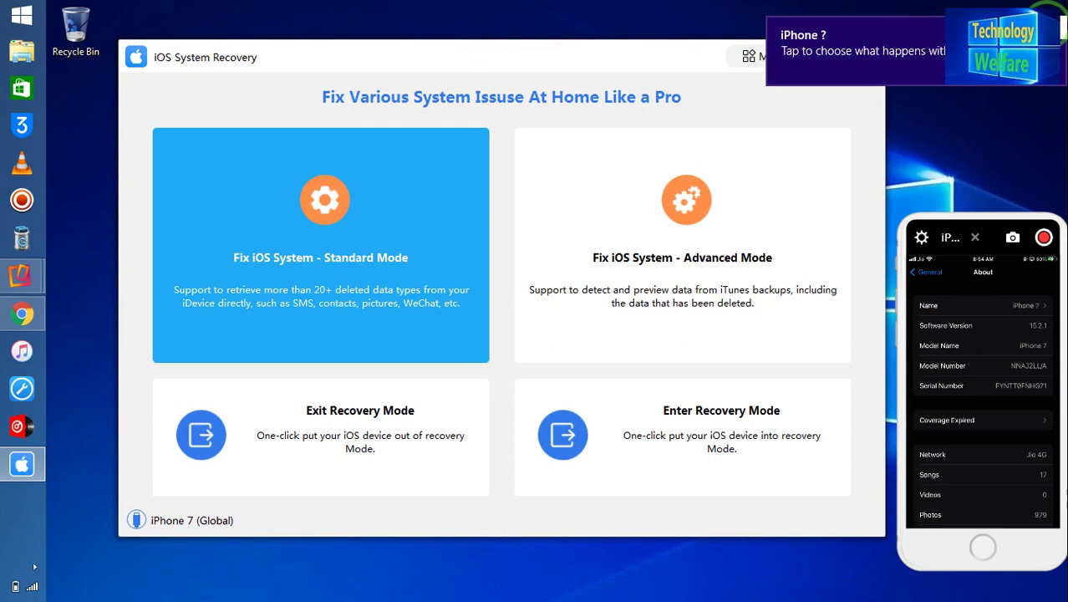
pyautogui.click(1050, 18)
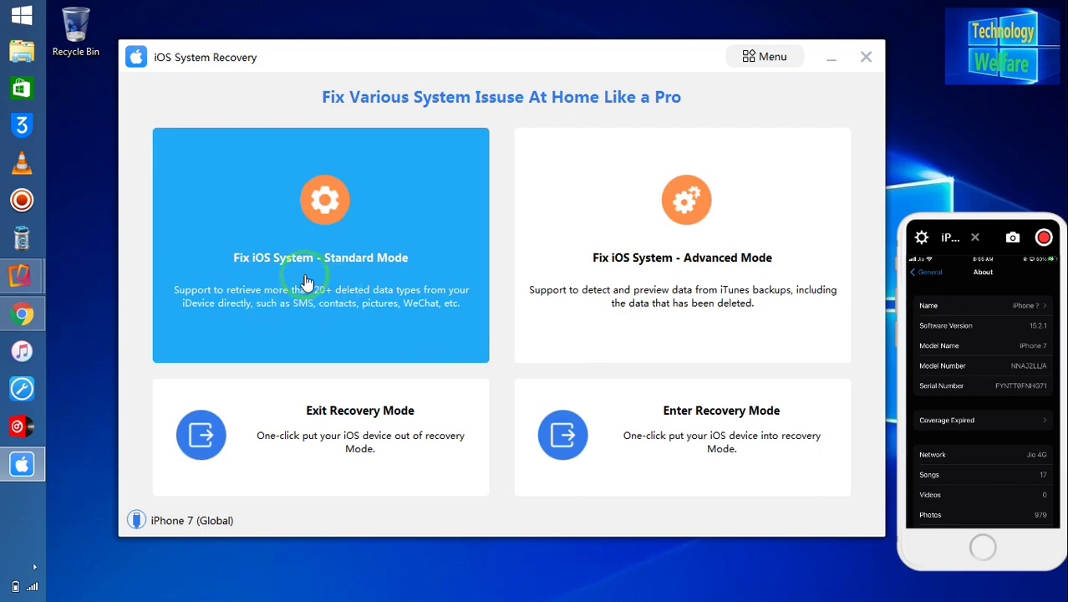
# Start a Standard Mode fix to reach the iPhone 7 (Global) 15.3.1 firmware download page
pyautogui.click(306, 283)
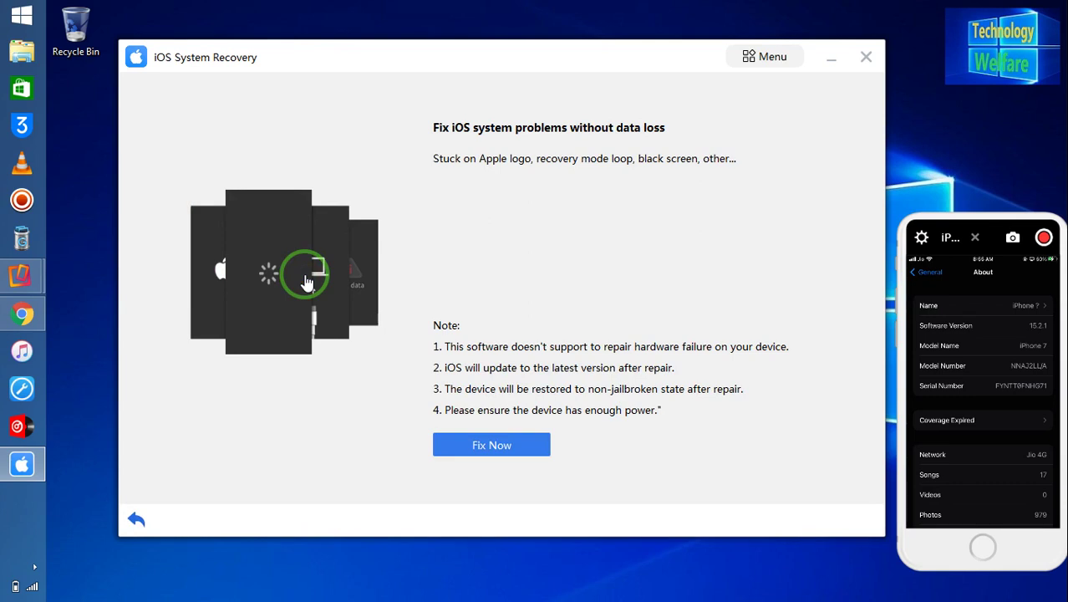
pyautogui.moveTo(286, 167); pyautogui.dragTo(410, 402)
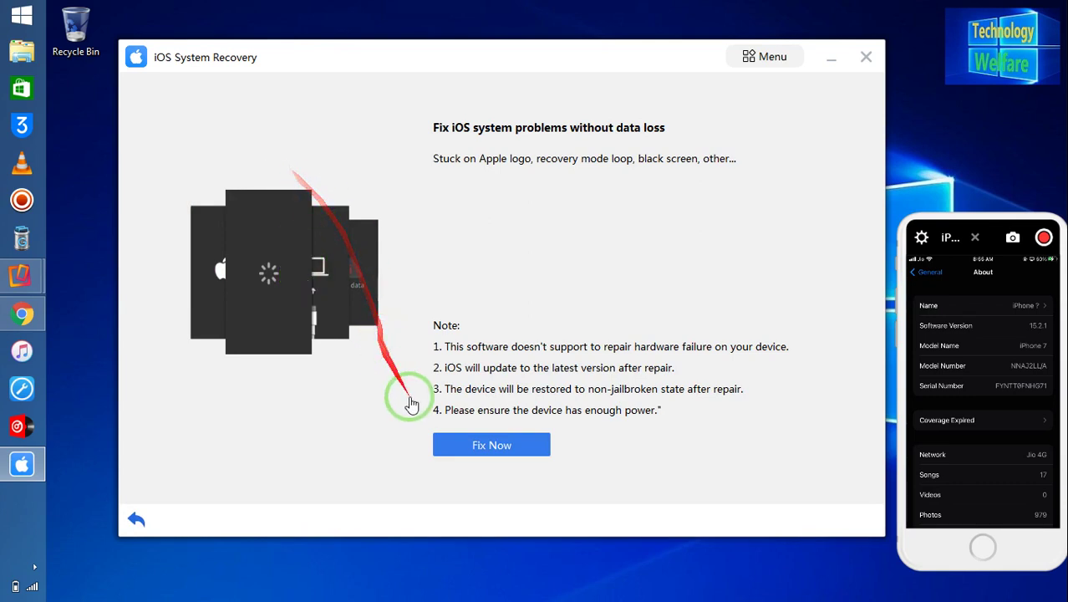
pyautogui.moveTo(472, 450); pyautogui.dragTo(412, 449)
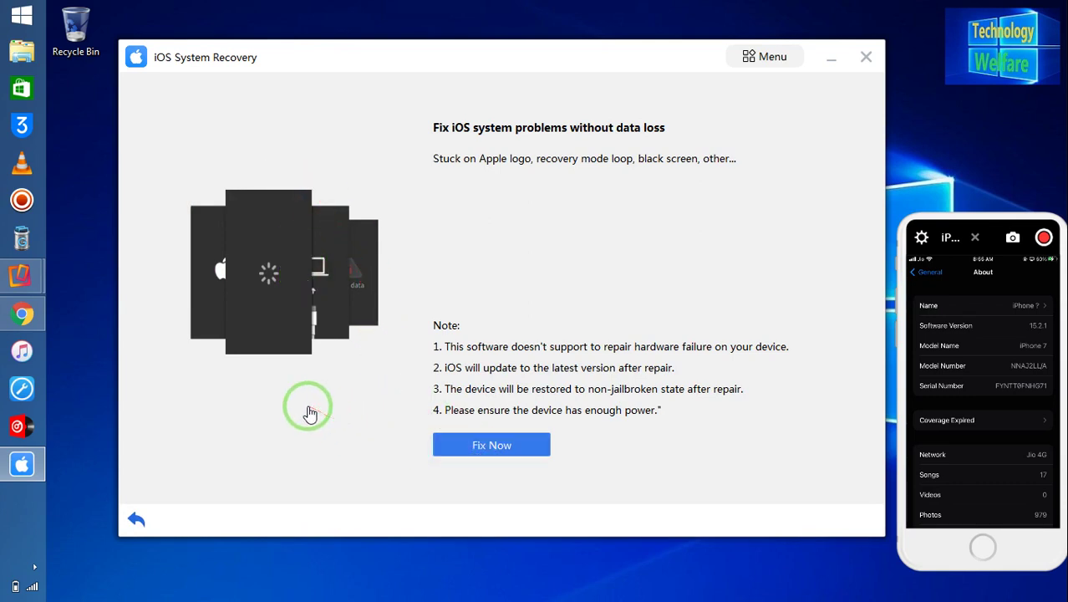
pyautogui.moveTo(272, 425)
pyautogui.mouseDown()
pyautogui.moveTo(189, 303)
pyautogui.moveTo(307, 303)
pyautogui.moveTo(238, 296)
pyautogui.moveTo(287, 309)
pyautogui.mouseUp()
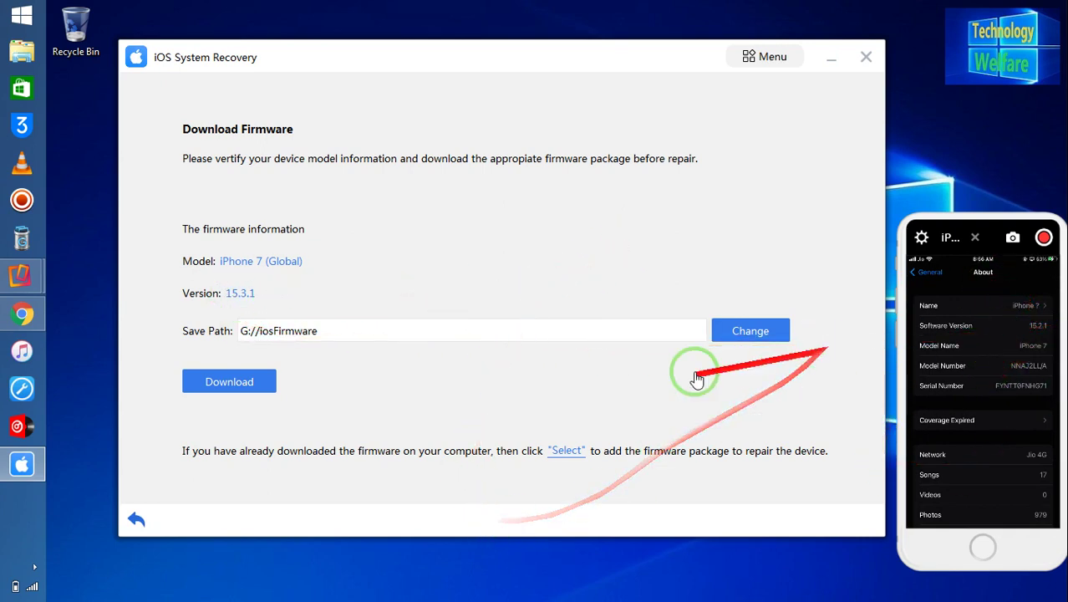
# Start downloading the 5.38GB firmware 15.3.1 package, then request to stop it
pyautogui.click(220, 386)
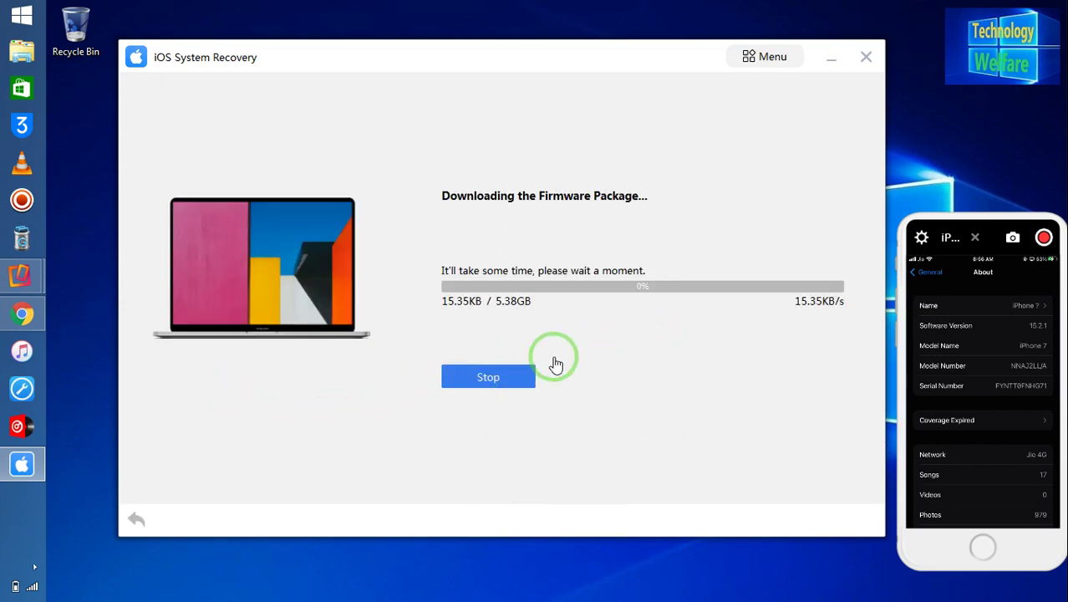
pyautogui.click(483, 378)
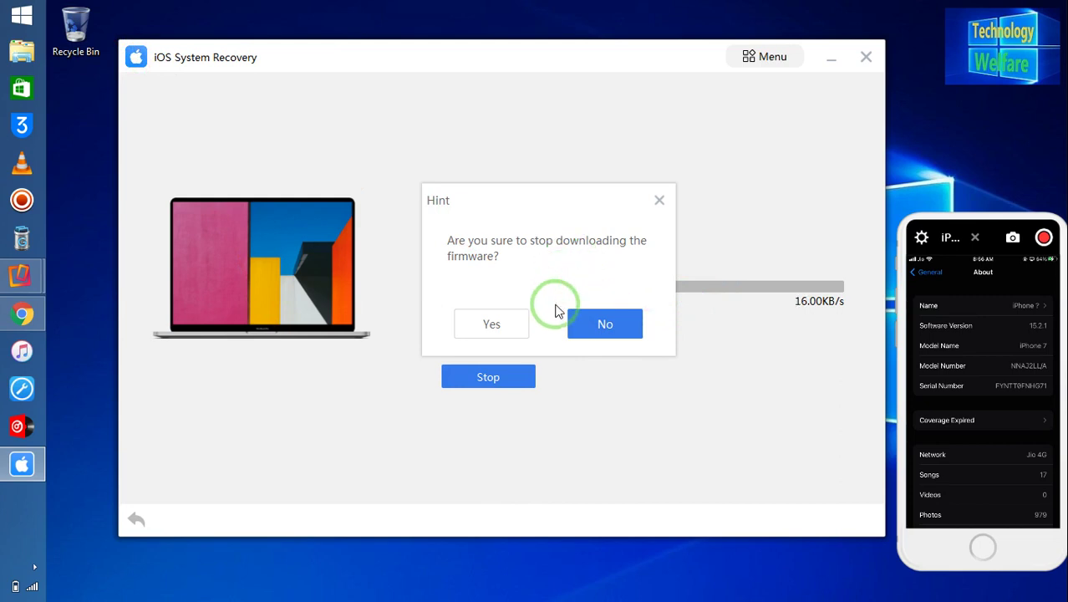
# Confirm stopping the firmware download in the Hint dialog
pyautogui.click(462, 321)
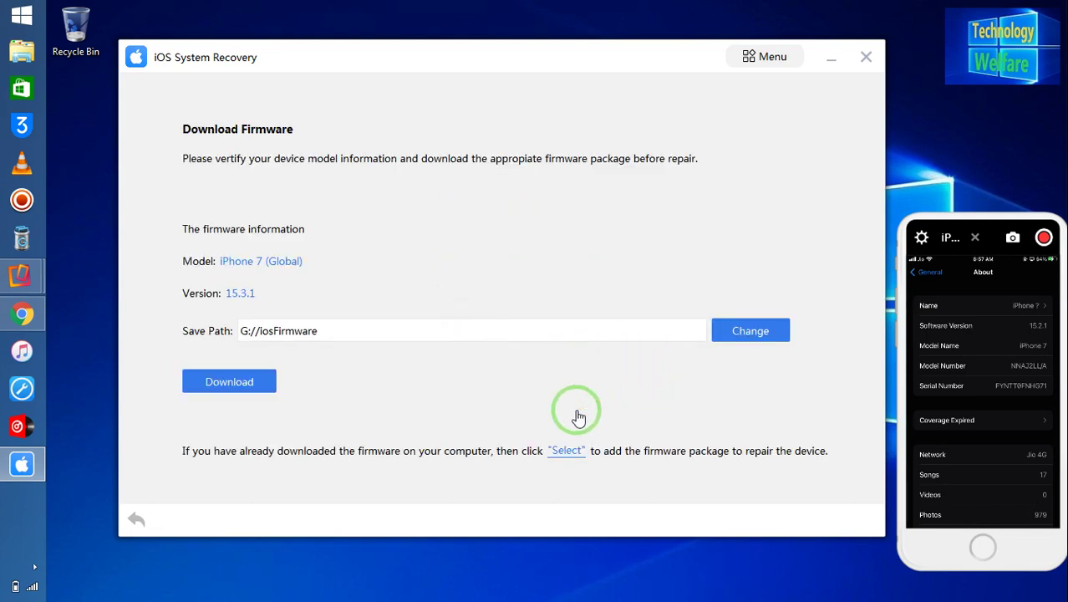